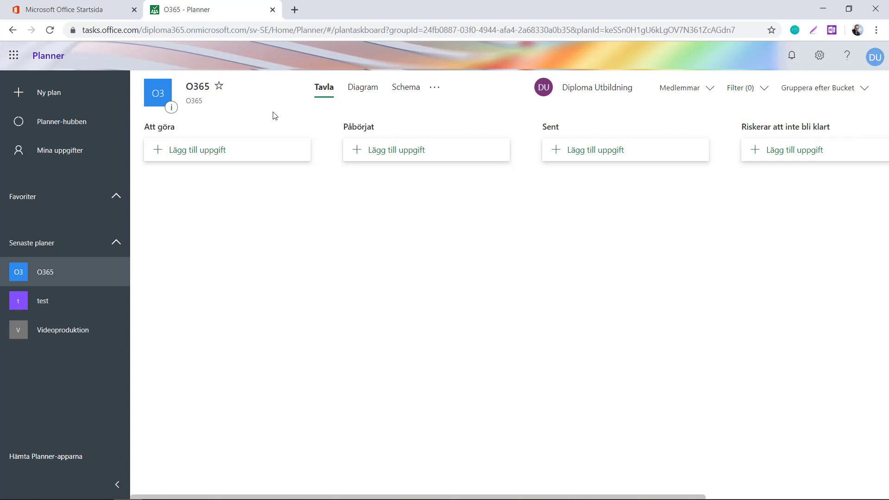
Open an empty new-task form under the Att göra bucket of the O365 plan
left_click(187, 154)
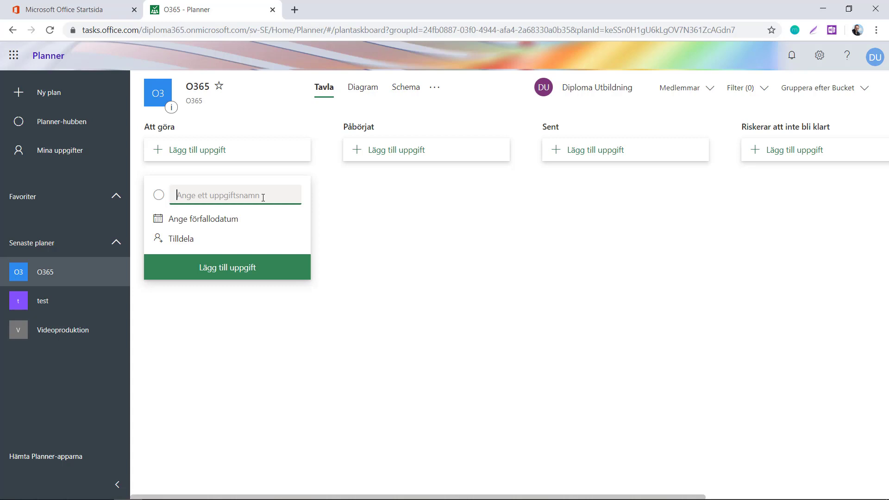
Create task 'Word' in Att göra, due 27 November and assigned to the plan's member
type("Word")
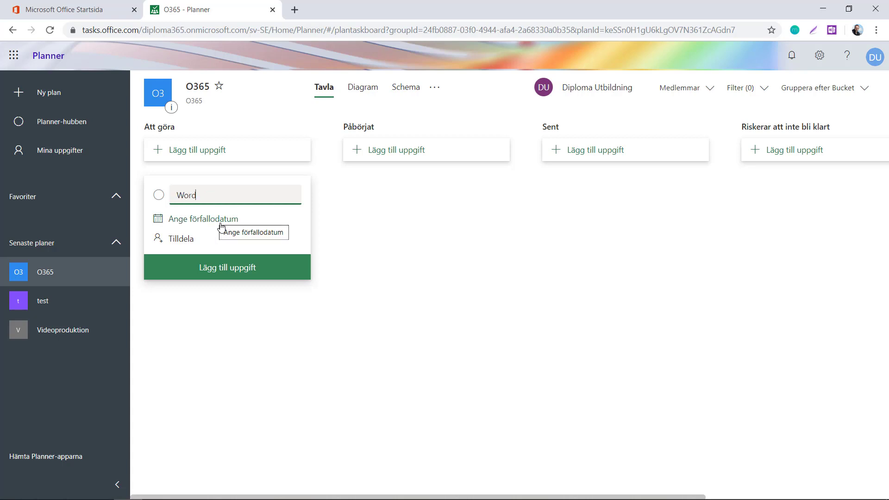
left_click(215, 221)
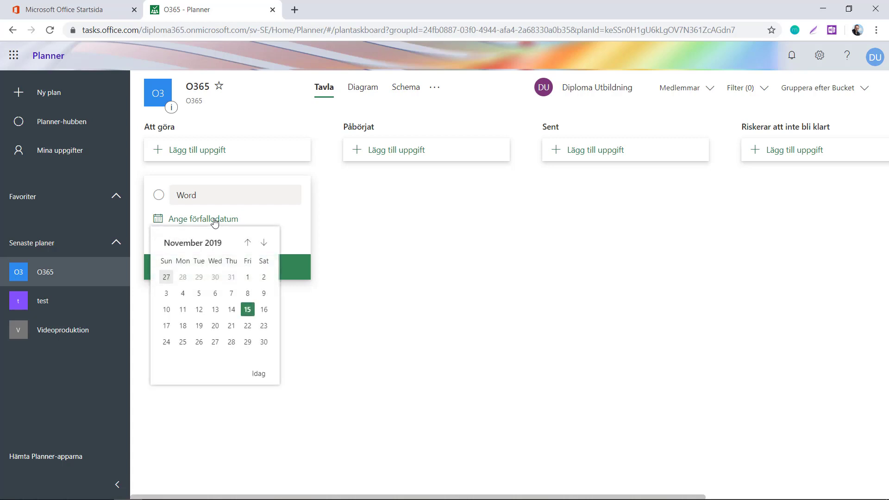
left_click(215, 341)
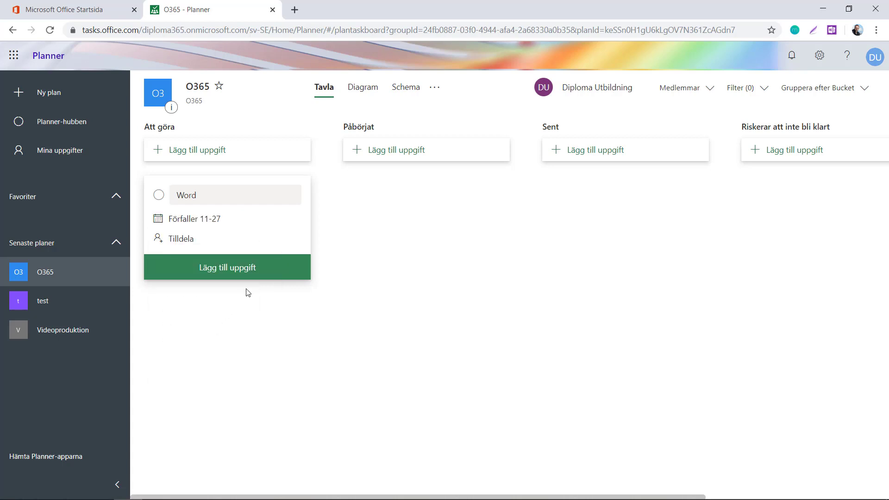
left_click(170, 242)
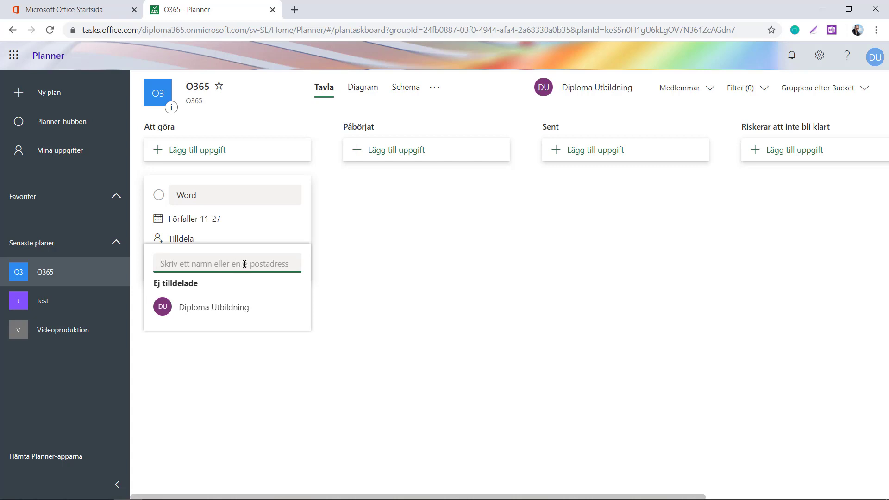
left_click(225, 316)
left_click(222, 200)
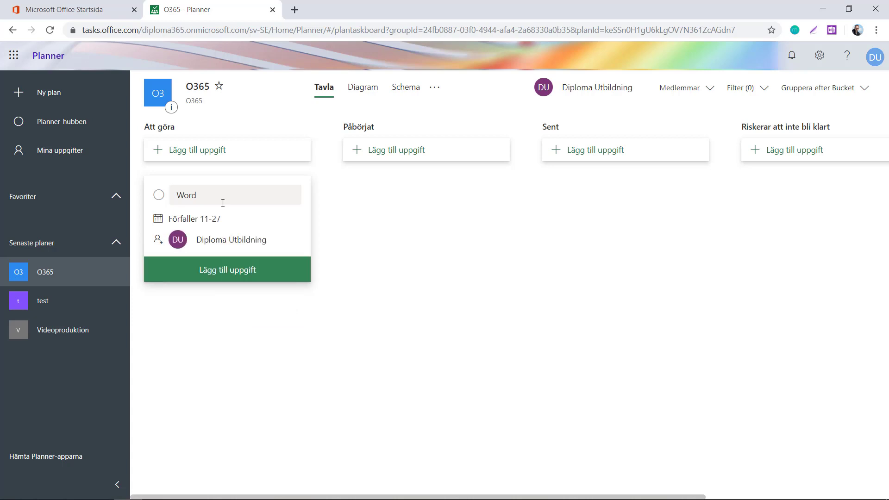
left_click(221, 273)
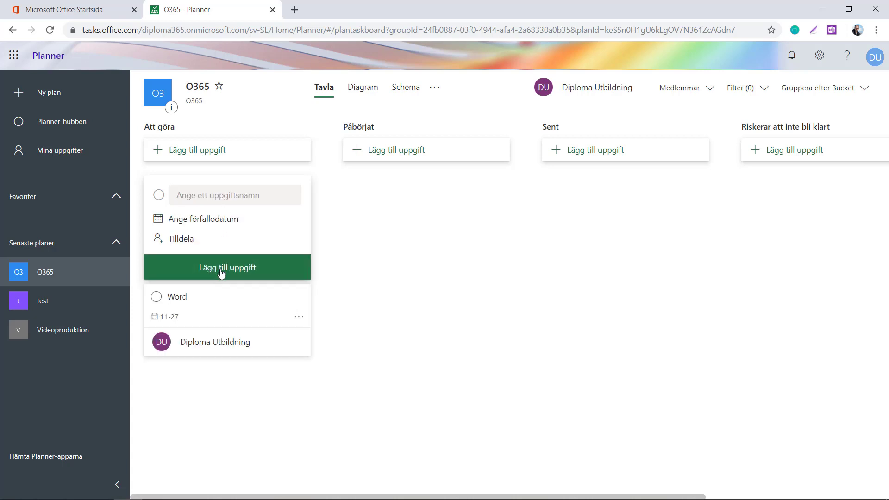
Move the Word task to Påbörjat and set its start date to 17 November 2019
left_click(172, 300)
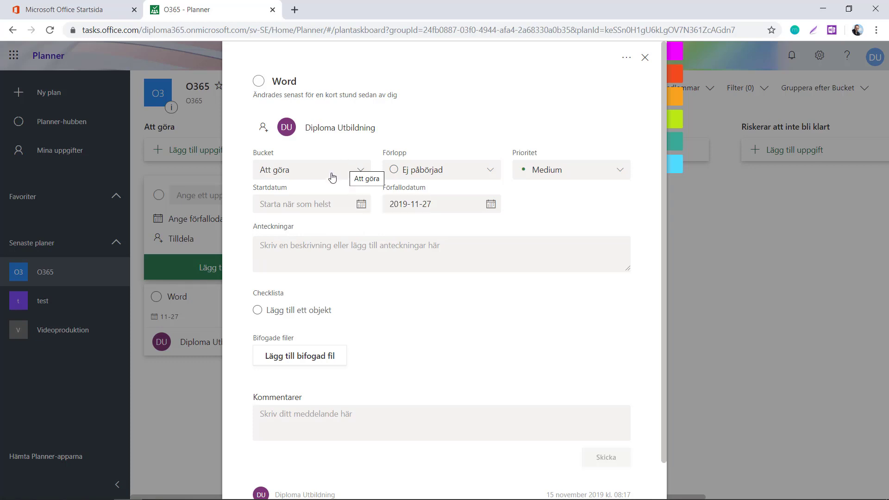
left_click(357, 170)
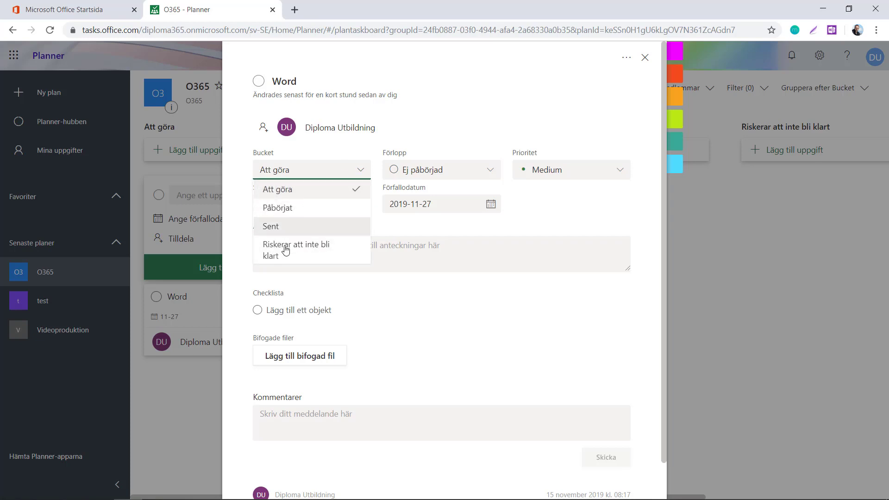
left_click(315, 214)
left_click(318, 203)
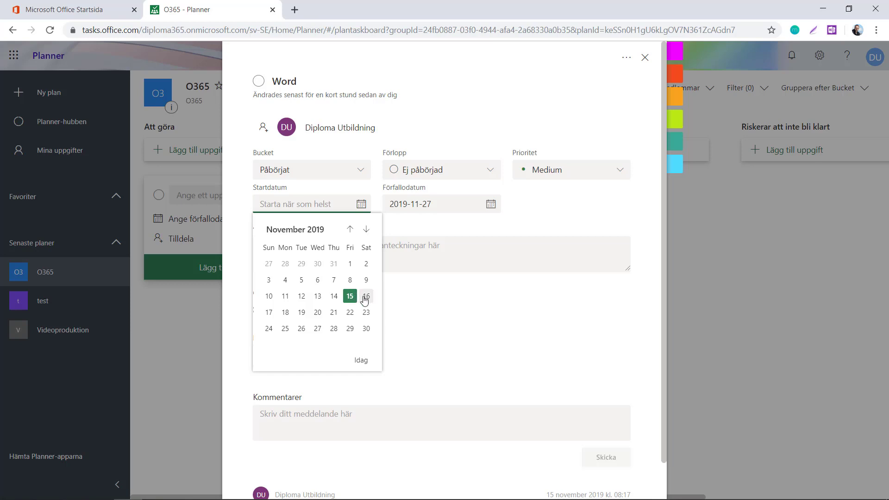
left_click(269, 312)
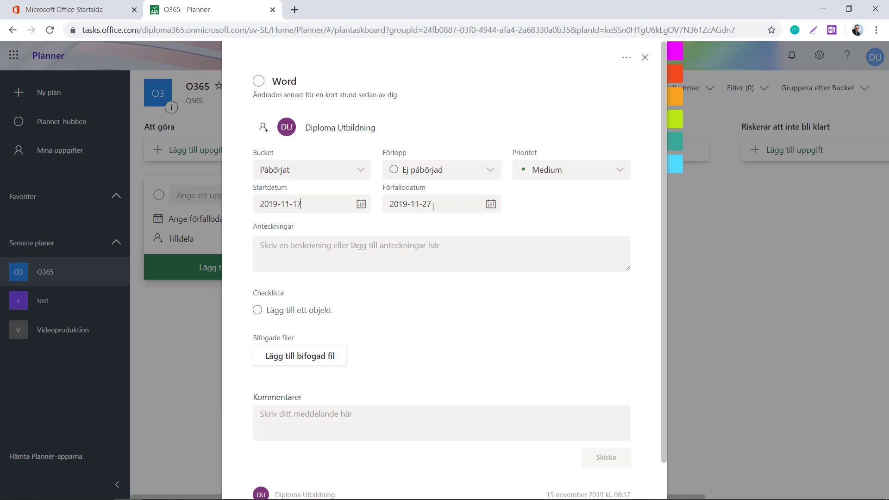
left_click(264, 251)
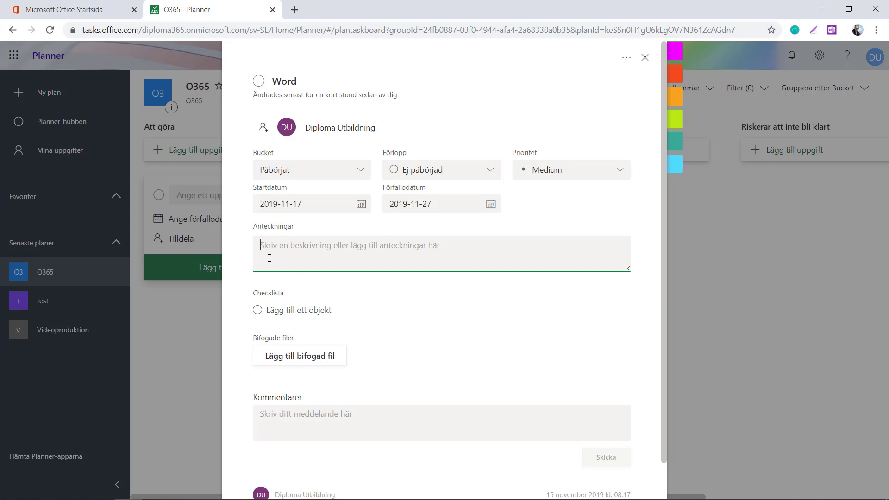
Add note 'Gör en kort videokurs om Word' and checklist items Tabbar, Bildhantering, Sidhuvud
type("Gör en kort videokurs om Word")
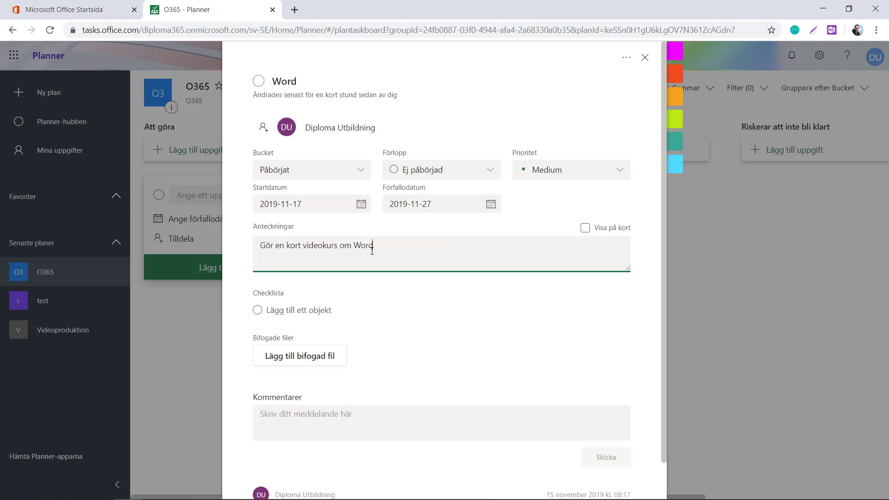
left_click(286, 302)
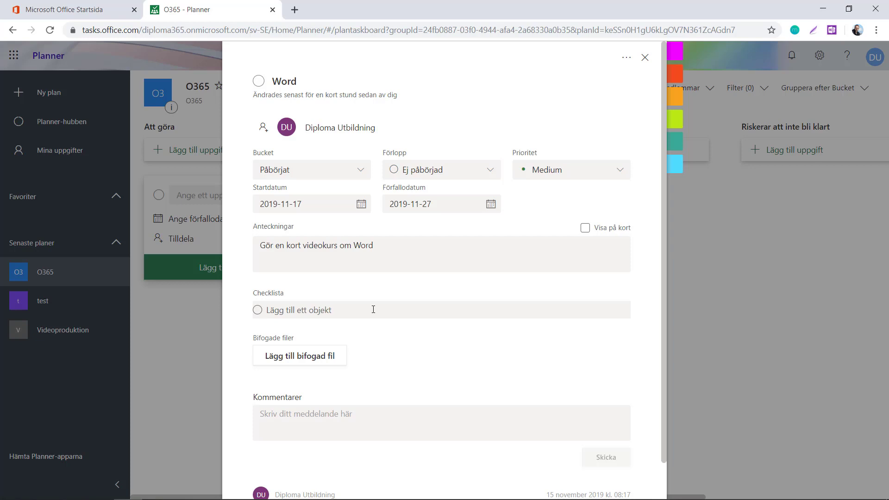
type("Tabbar Bildhantering Sidhuvud")
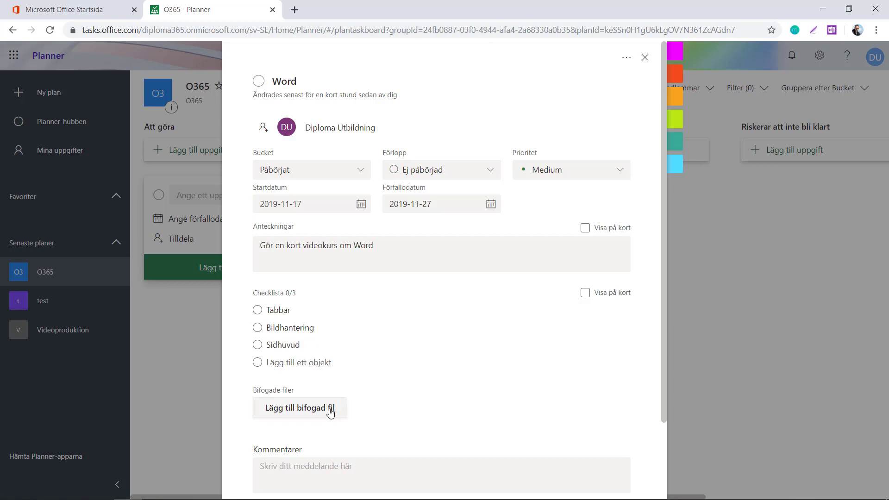
scroll(330, 412, "down", 2)
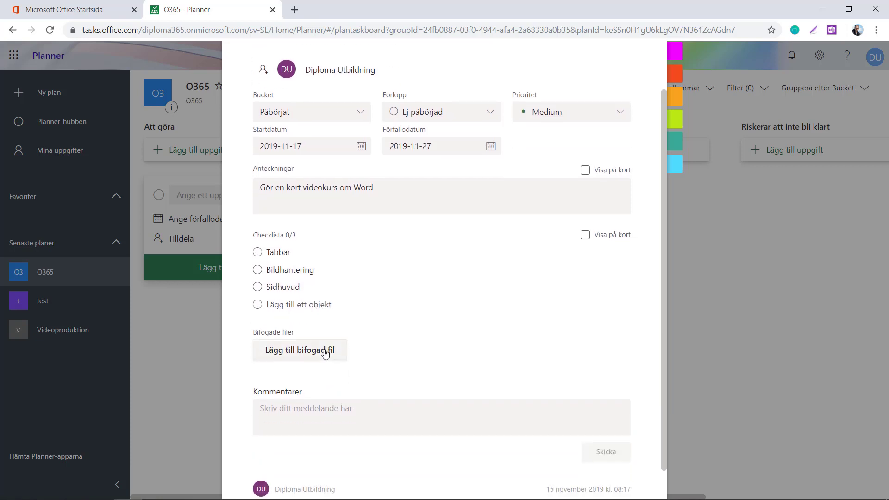
scroll(325, 353, "down", 1)
left_click(303, 376)
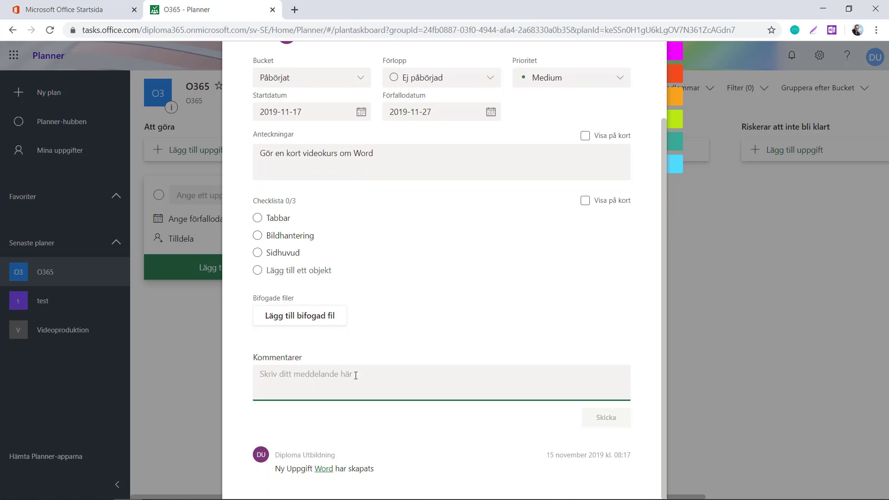
scroll(324, 361, "up", 2)
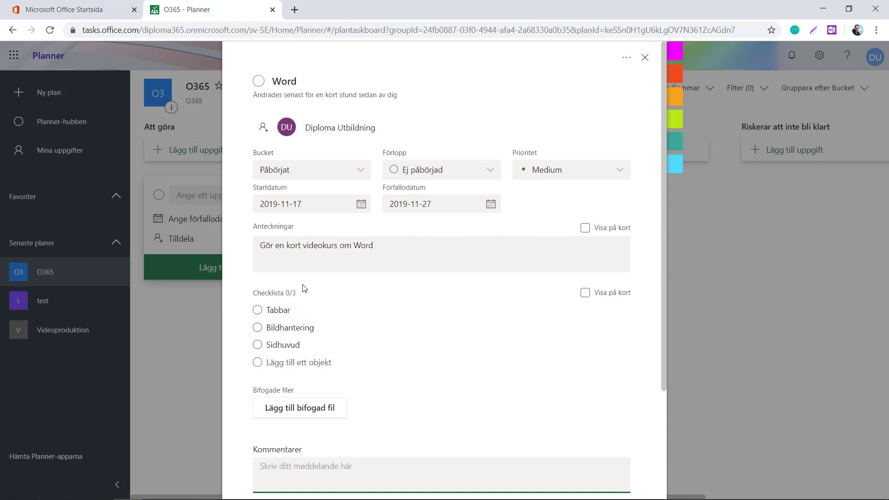
Tick off the Tabbar, Bildhantering and Sidhuvud checklist items
left_click(257, 310)
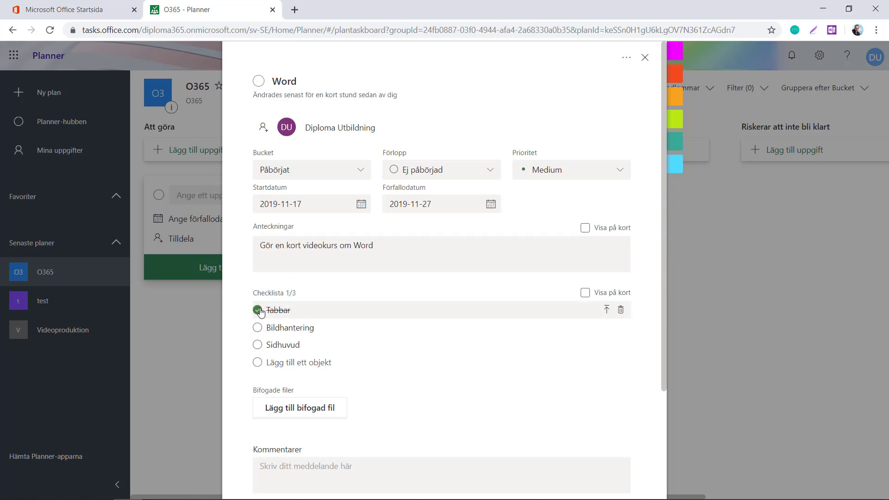
left_click(258, 328)
left_click(257, 345)
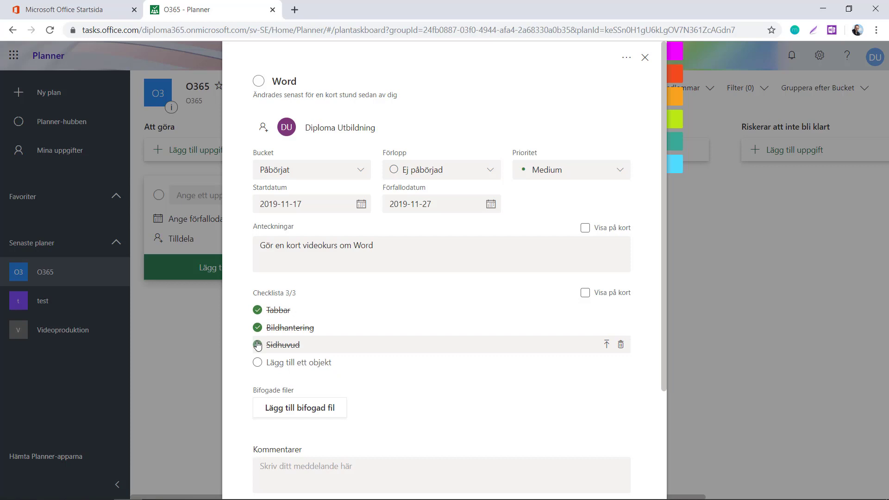
Set the Word task's progress to Pågående and its priority to Viktig
left_click(491, 171)
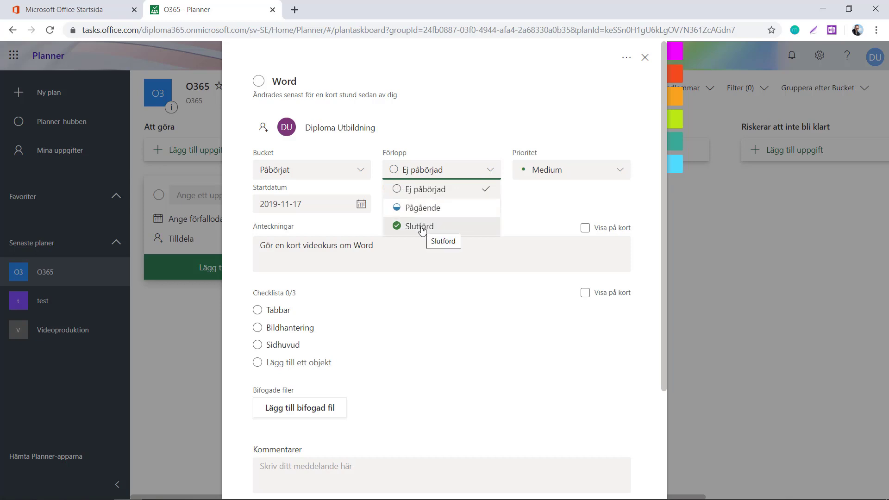
left_click(421, 209)
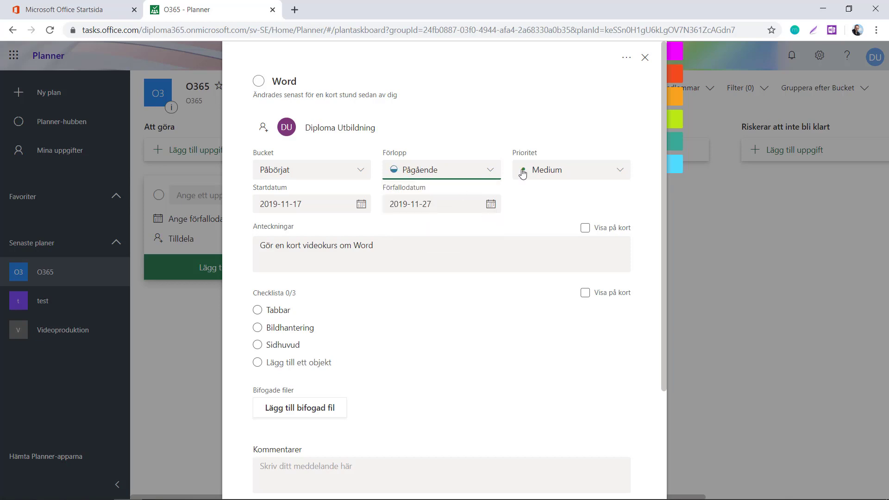
left_click(621, 172)
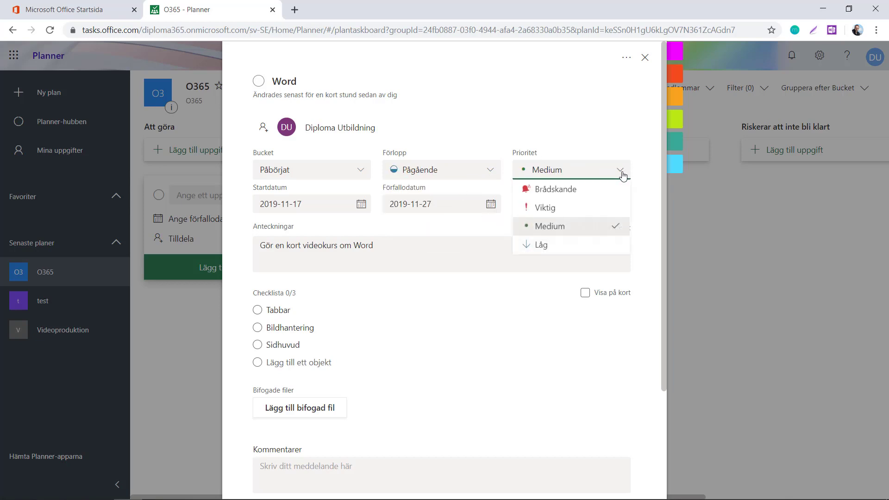
left_click(537, 209)
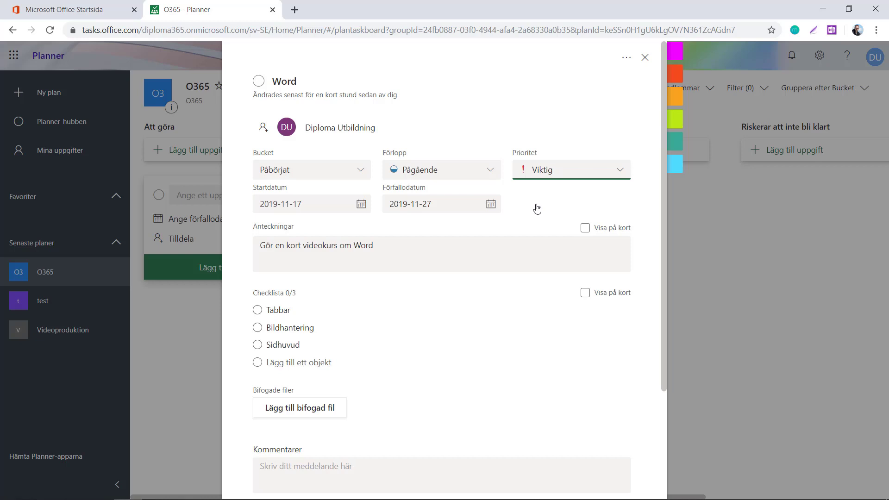
mouse_move(674, 73)
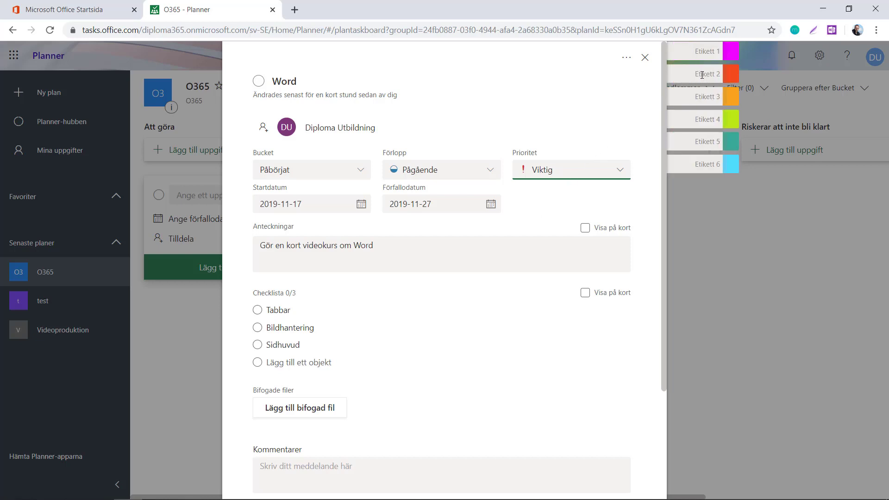
Rename the first two labels to Prior 1 and Prior 2, tag Word with Prior 1, and close
left_click(711, 51)
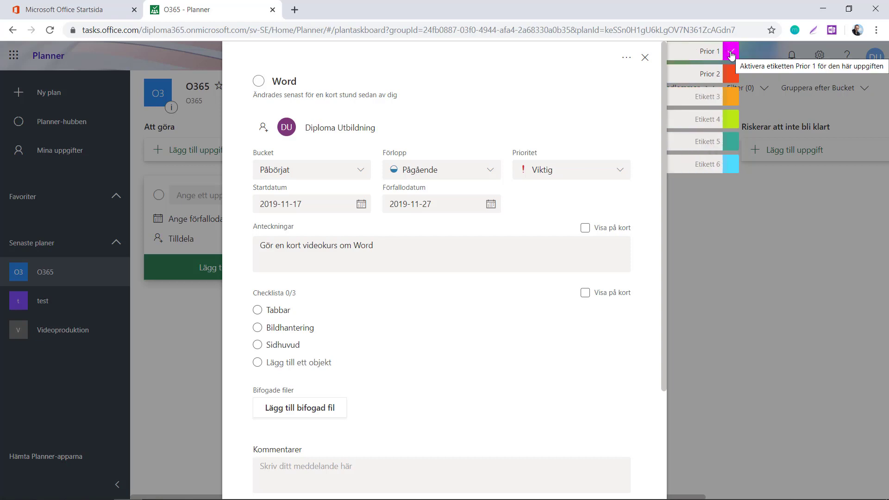
left_click(731, 53)
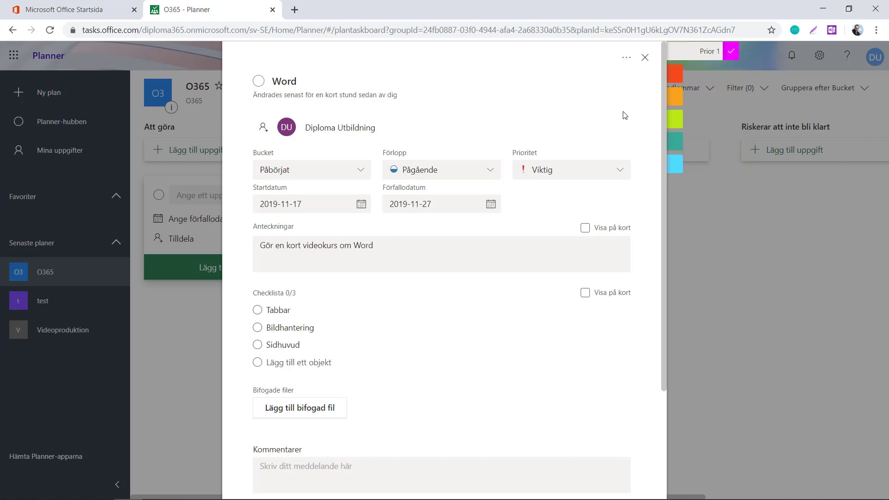
left_click(730, 256)
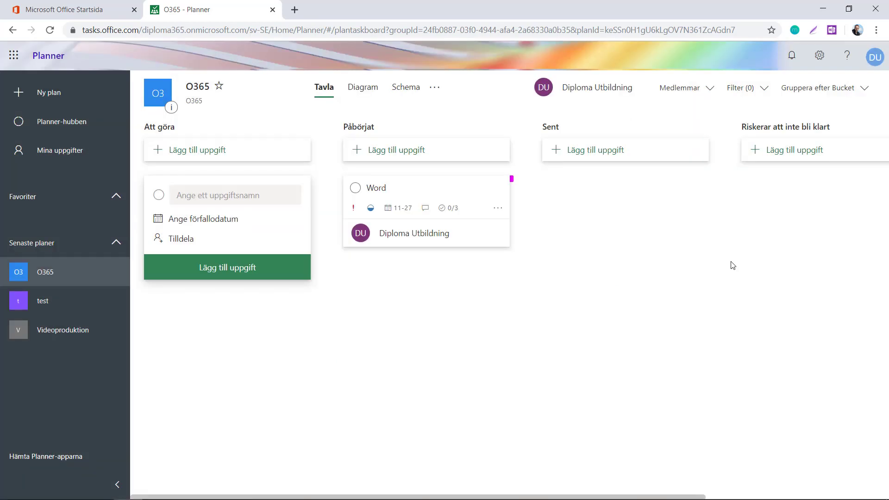
Create task 'Excel' in Att göra, due 28 November and assigned to the plan's member
left_click(220, 272)
type("Excel")
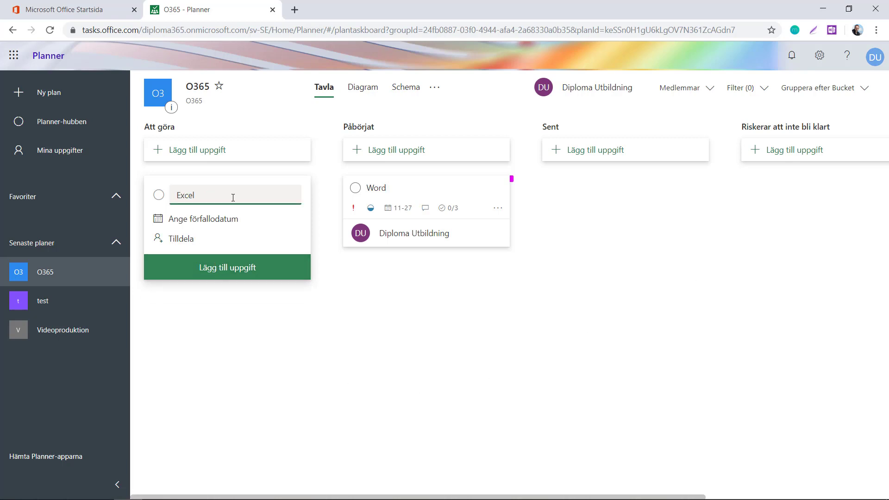
left_click(203, 221)
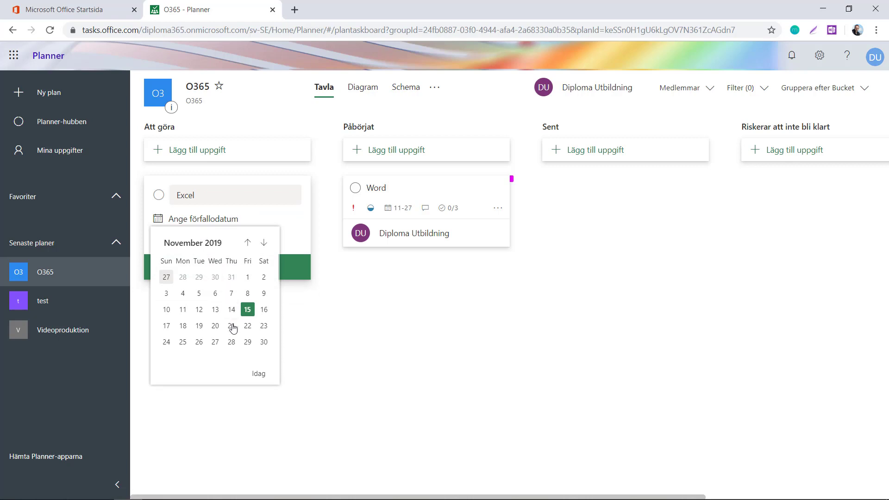
left_click(232, 343)
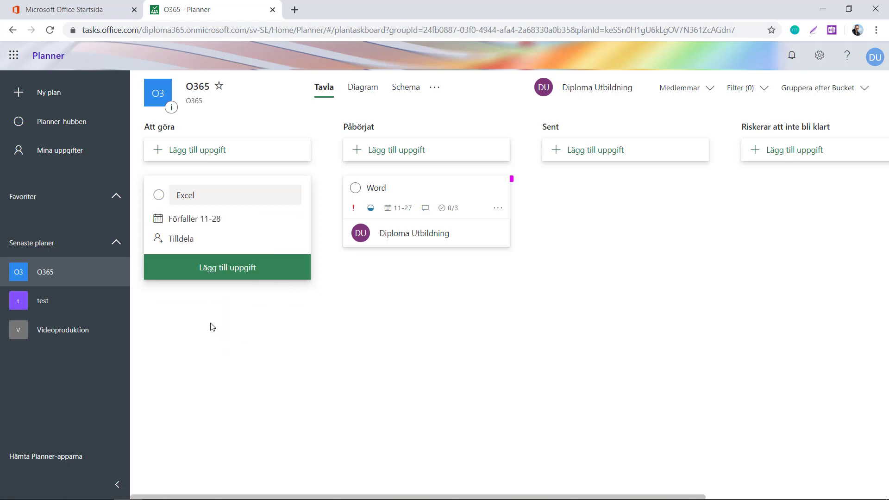
left_click(176, 247)
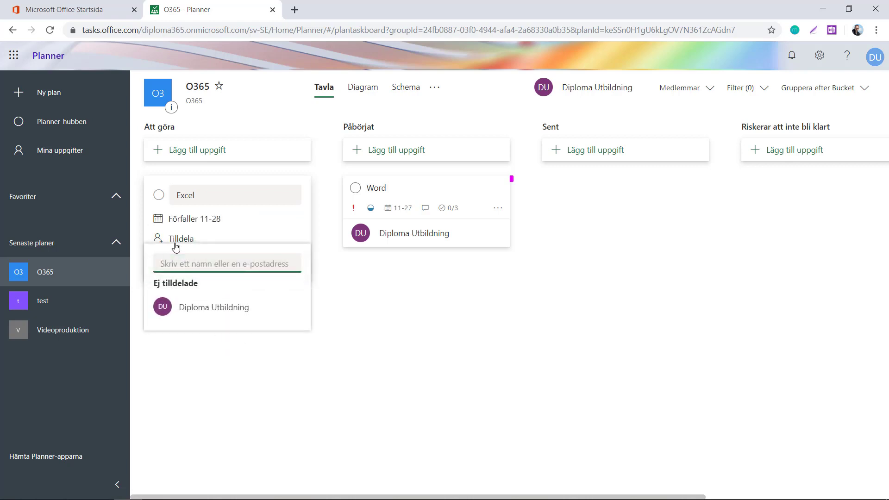
left_click(190, 307)
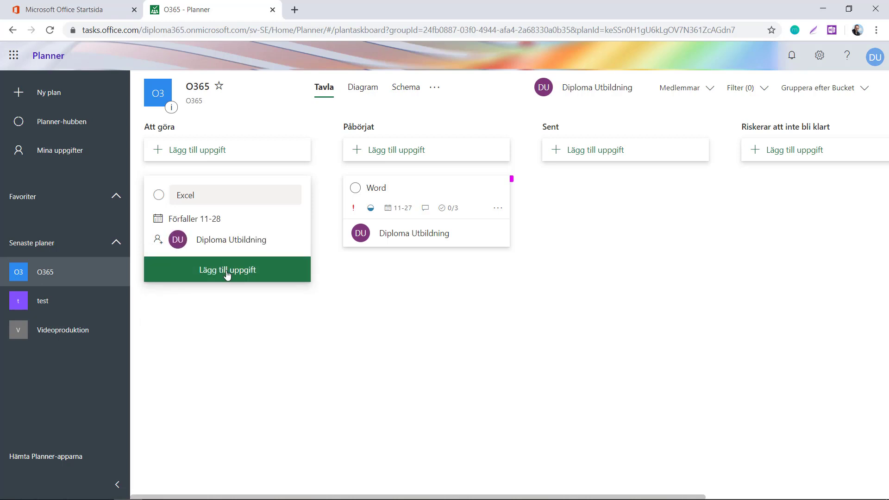
left_click(227, 274)
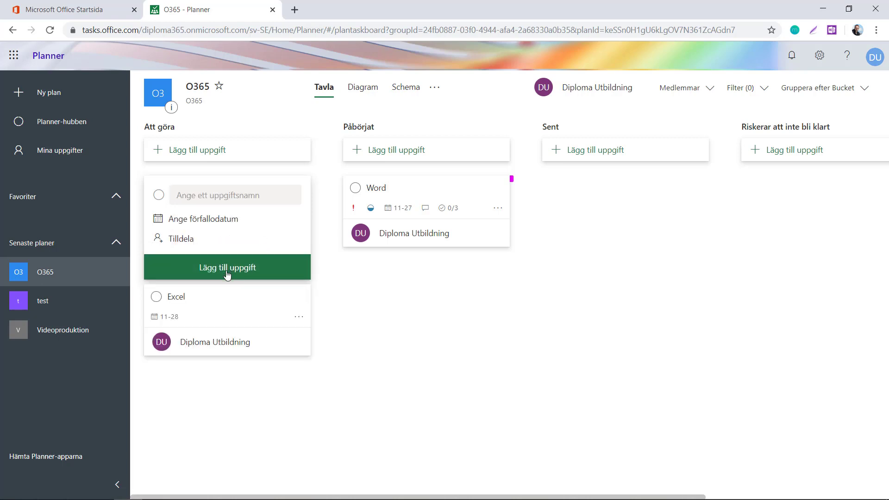
Move the Excel task to Påbörjat and mark it Pågående
left_click(174, 305)
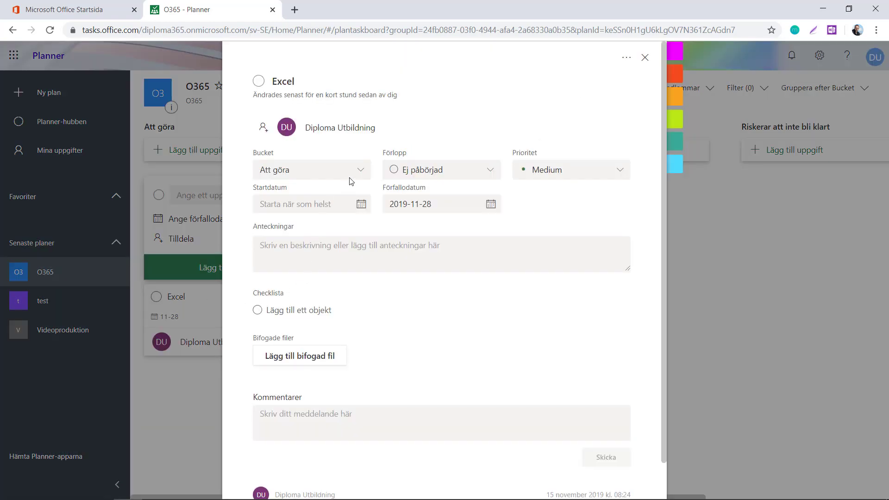
left_click(362, 172)
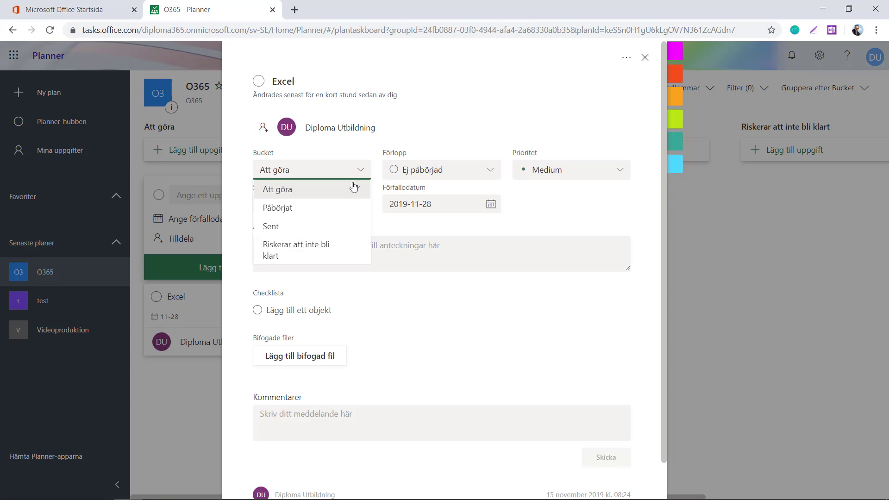
left_click(323, 212)
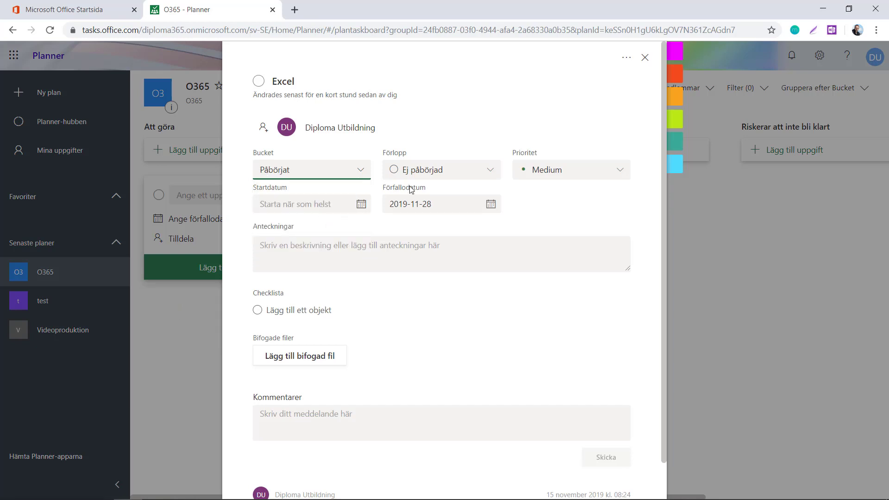
left_click(462, 177)
left_click(420, 207)
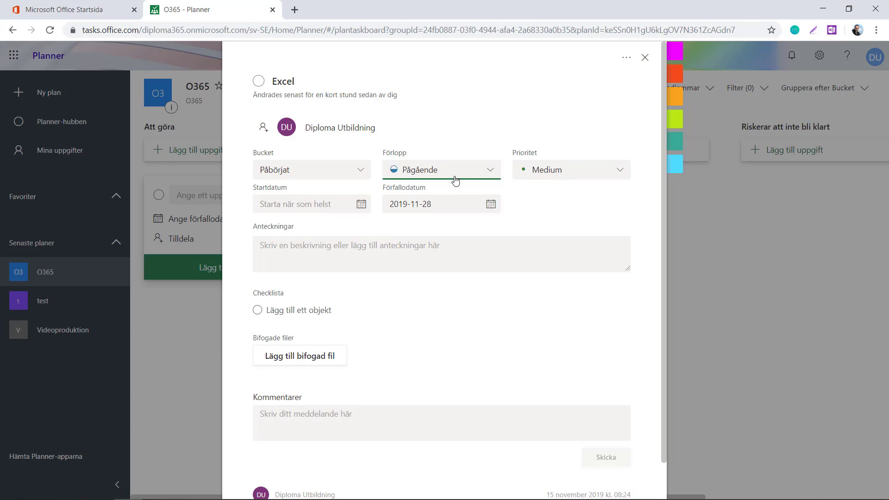
Set the Excel task's dates to start 16 November and due 30 November
left_click(331, 208)
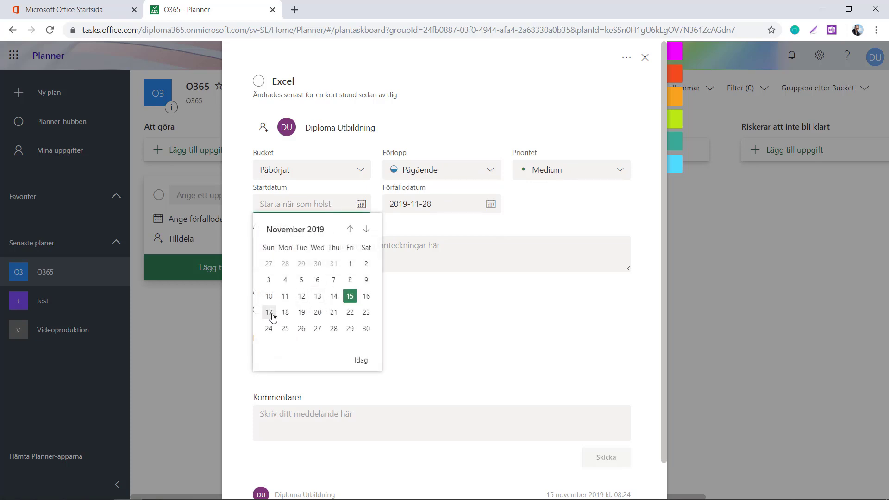
left_click(366, 297)
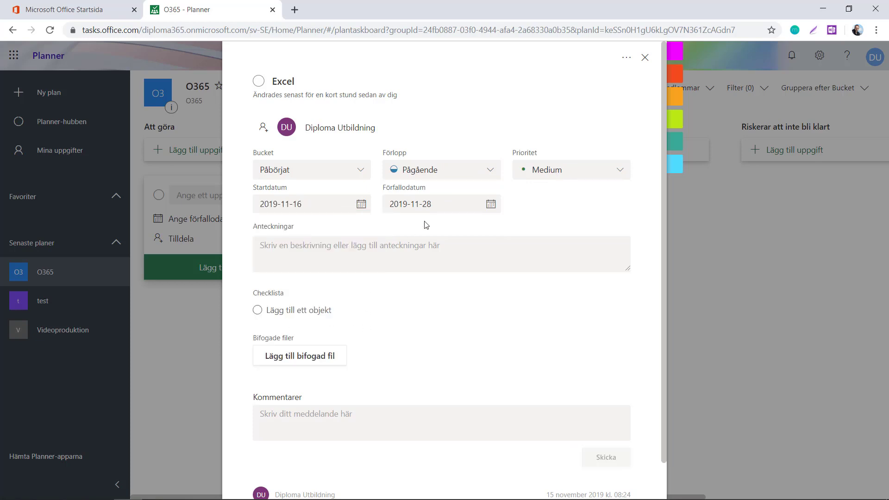
left_click(490, 207)
left_click(463, 327)
Add note 'Gör en kort videokurs om Excel' and checklist Navigera, Formler, Diagram, then close
left_click(383, 245)
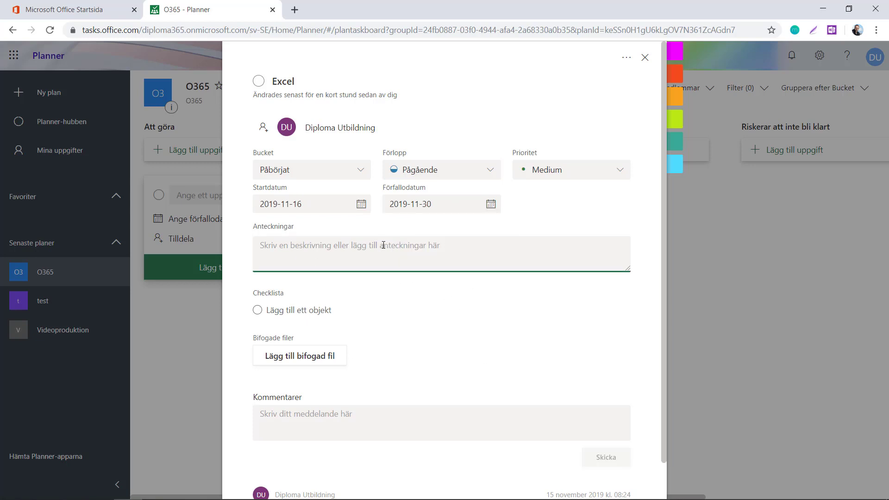
type("Gör en kort videokurs om Excel")
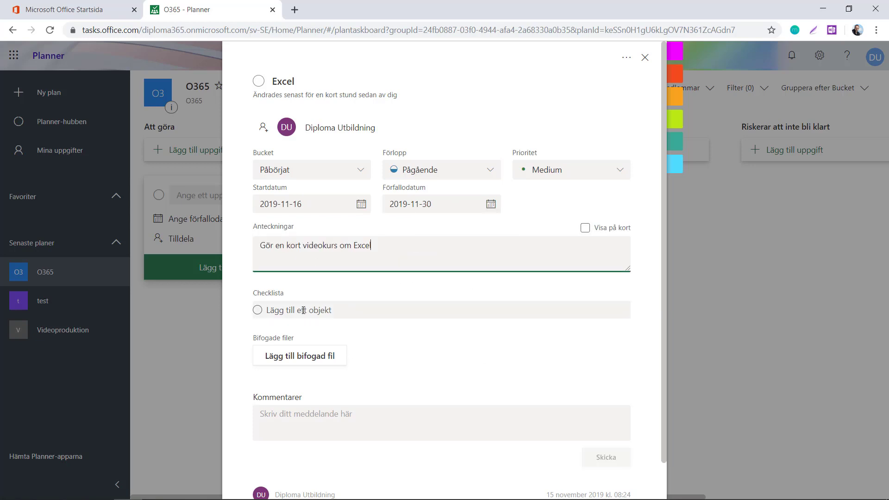
left_click(304, 310)
type("Navigera")
key("Return")
type("Formler")
key("Return")
type("Diagram")
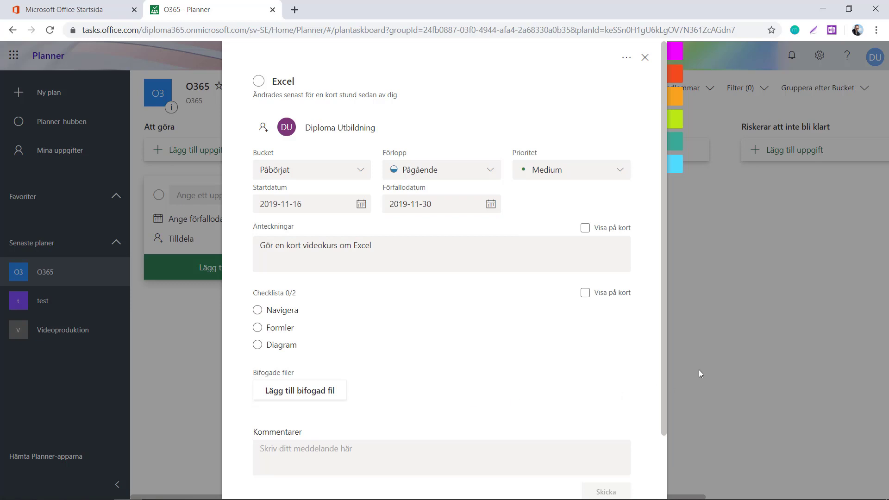
left_click(698, 370)
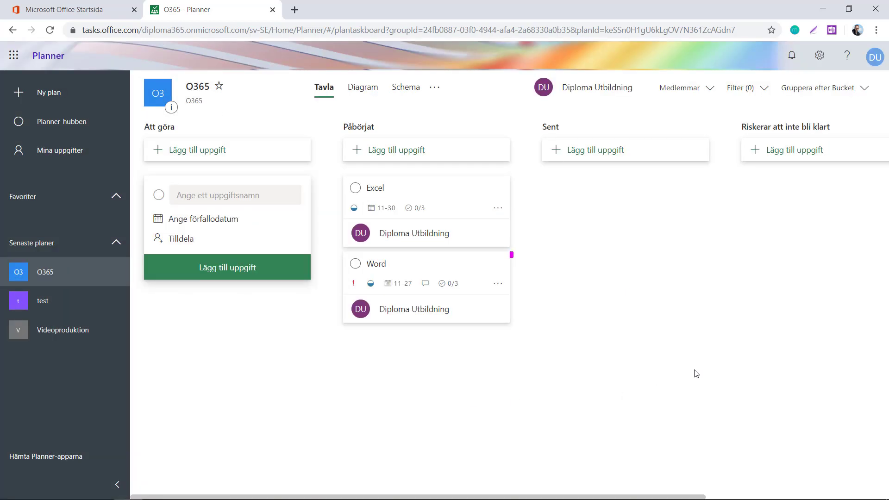